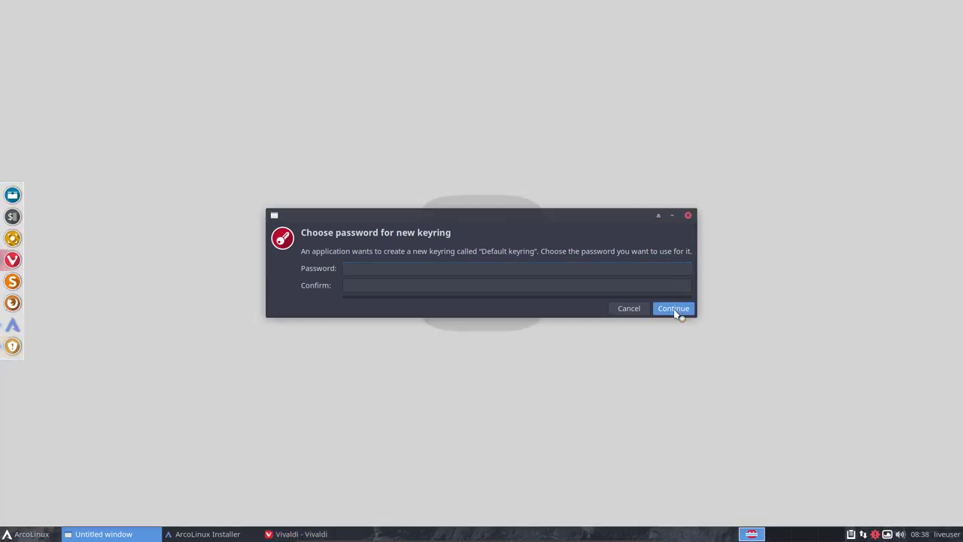
- Accept unencrypted keyring storage and skip Vivaldi's welcome and bookmark-import screens
{"action": "left_click", "coordinate": [674, 308]}
{"action": "left_click", "coordinate": [805, 276]}
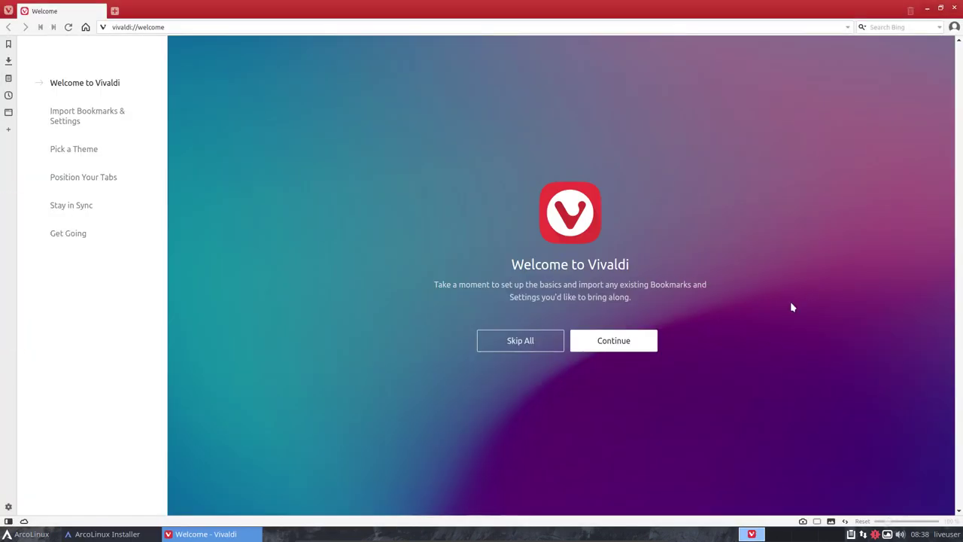
{"action": "left_click", "coordinate": [594, 345]}
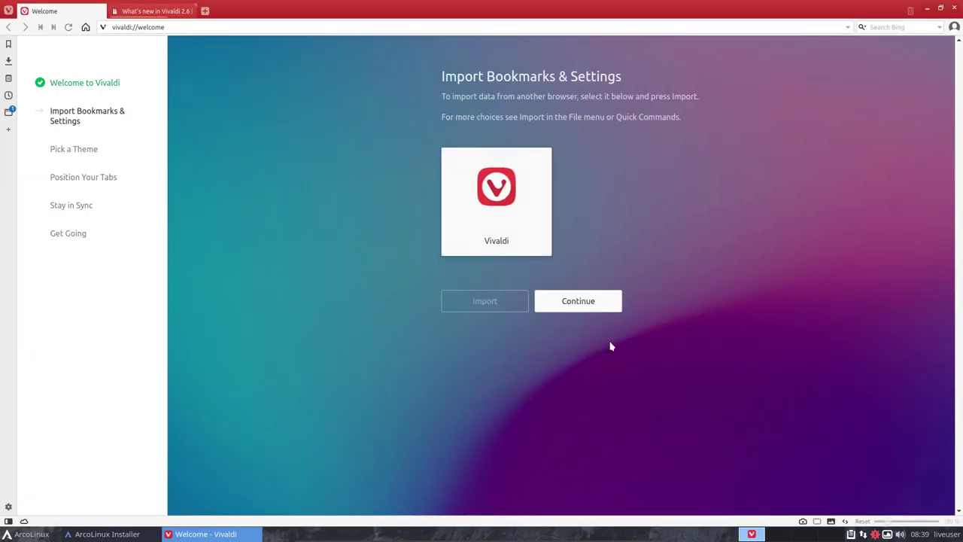
{"action": "left_click", "coordinate": [585, 300]}
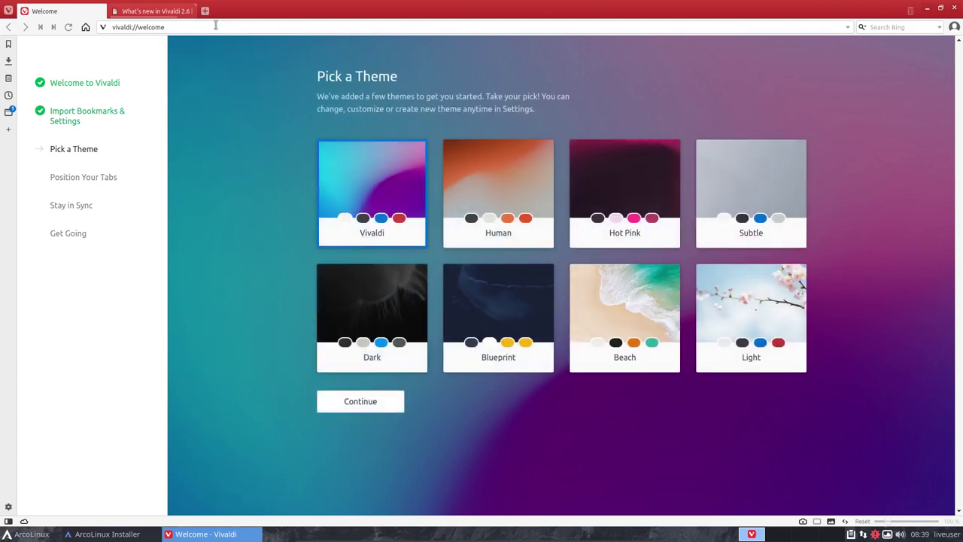
- Enter arcolinux.com in the Vivaldi address bar
{"action": "left_click", "coordinate": [215, 27]}
{"action": "type", "text": "arcolinu"}
{"action": "key", "text": "BackSpace"}
{"action": "key", "text": "BackSpace"}
{"action": "key", "text": "BackSpace"}
{"action": "key", "text": "BackSpace"}
{"action": "key", "text": "BackSpace"}
{"action": "key", "text": "BackSpace"}
{"action": "key", "text": "BackSpace"}
{"action": "key", "text": "BackSpace"}
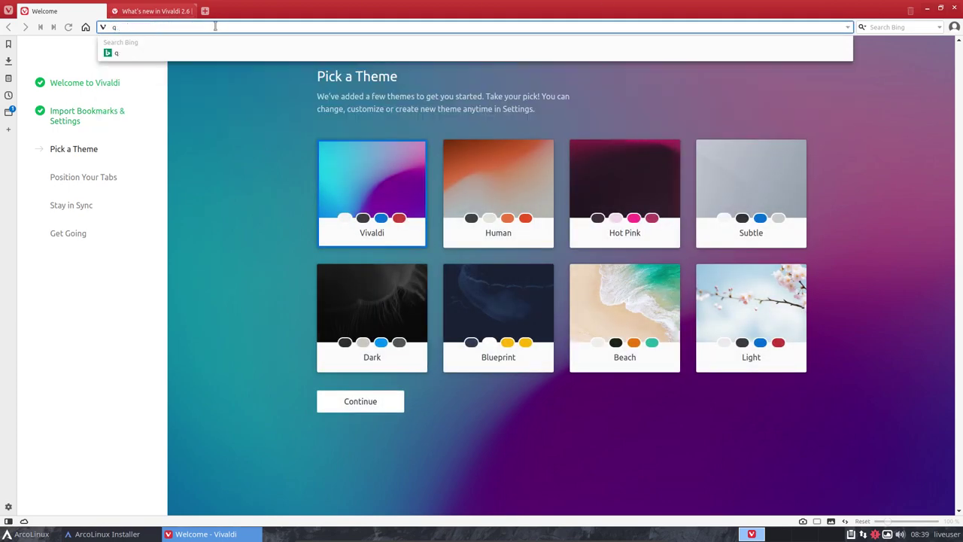
{"action": "type", "text": "arcolinux.com"}
- Load arcolinux.com and open the APPLICATIONS > CALAMARES category
{"action": "key", "text": "Return"}
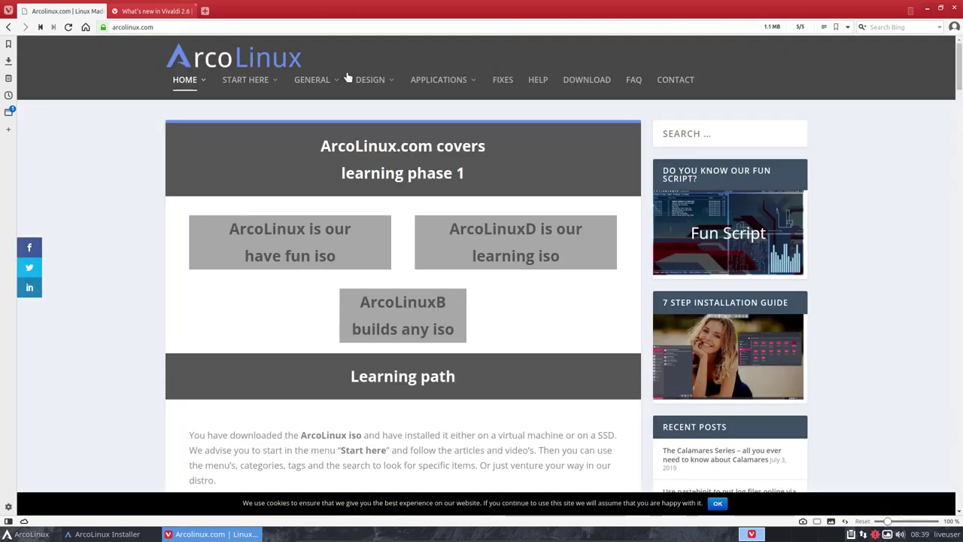
{"action": "mouse_move", "coordinate": [362, 85]}
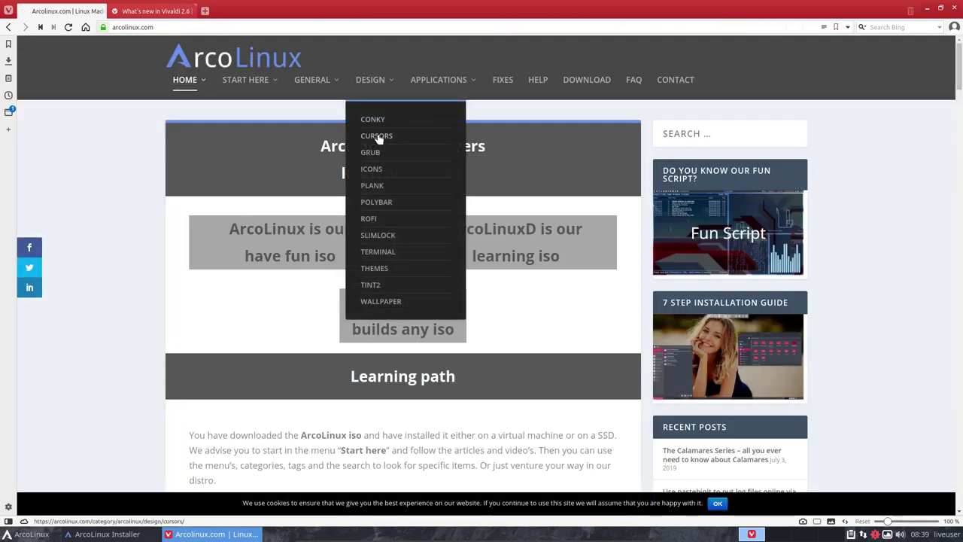
{"action": "mouse_move", "coordinate": [441, 86]}
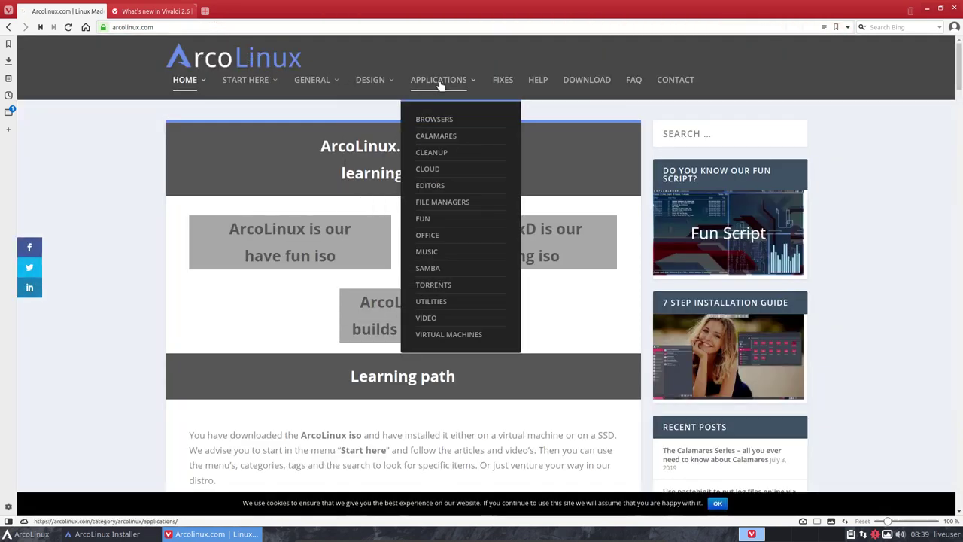
{"action": "left_click", "coordinate": [436, 140]}
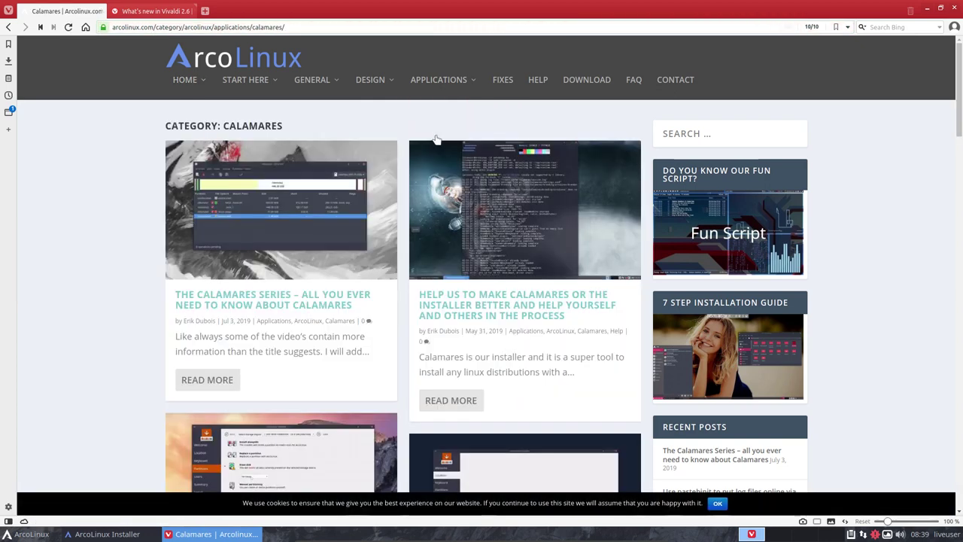
- Open the article 'The Calamares Series – All You Ever Need to Know About Calamares'
{"action": "scroll", "coordinate": [139, 236], "scroll_direction": "down", "scroll_amount": 6}
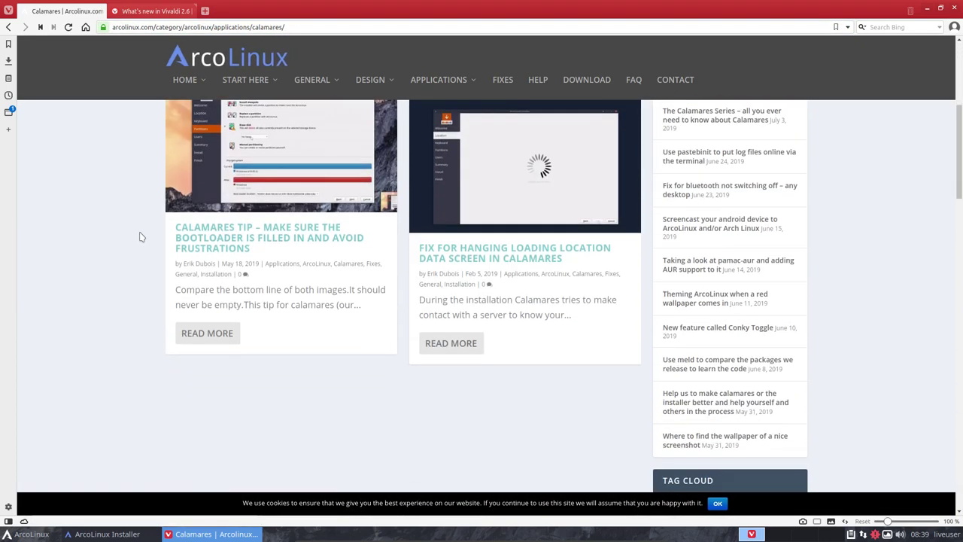
{"action": "scroll", "coordinate": [139, 237], "scroll_direction": "up", "scroll_amount": 2}
{"action": "scroll", "coordinate": [140, 236], "scroll_direction": "up", "scroll_amount": 4}
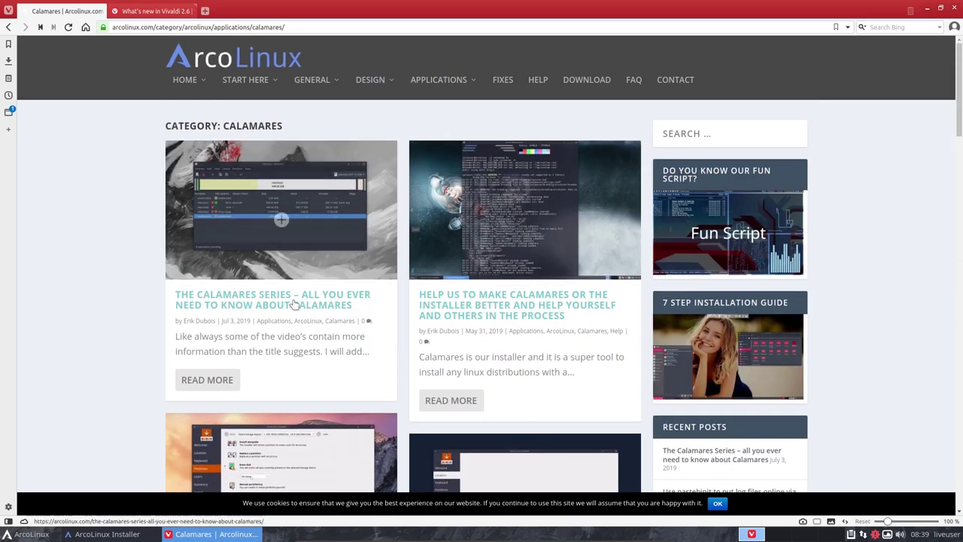
{"action": "left_click", "coordinate": [264, 304]}
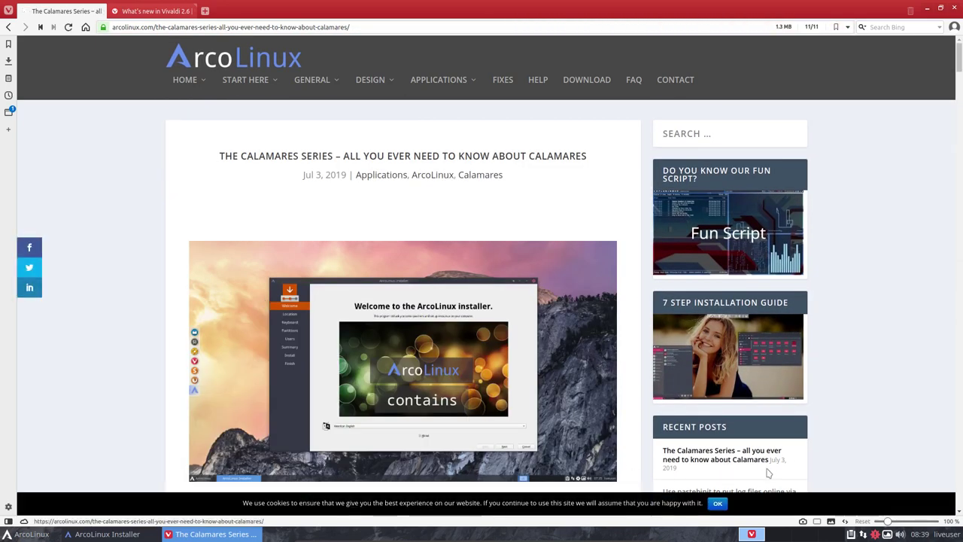
- Accept the cookie notice and start reading the Calamares Series article
{"action": "left_click", "coordinate": [717, 505]}
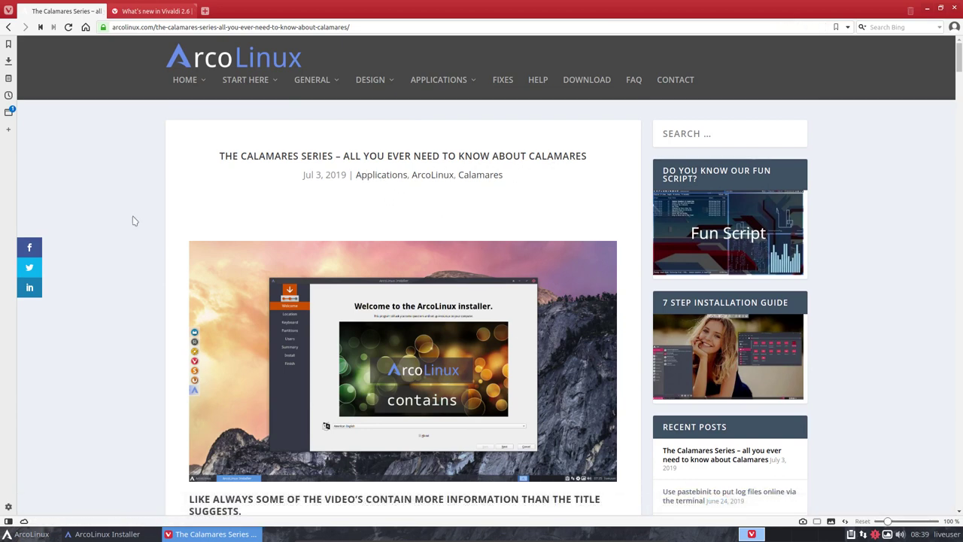
{"action": "scroll", "coordinate": [121, 287], "scroll_direction": "down", "scroll_amount": 3}
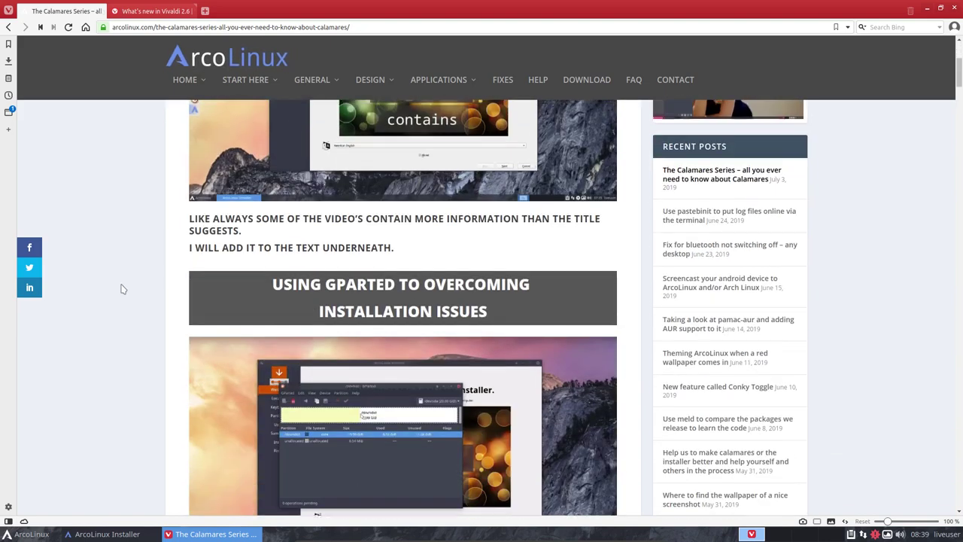
{"action": "scroll", "coordinate": [123, 289], "scroll_direction": "down", "scroll_amount": 8}
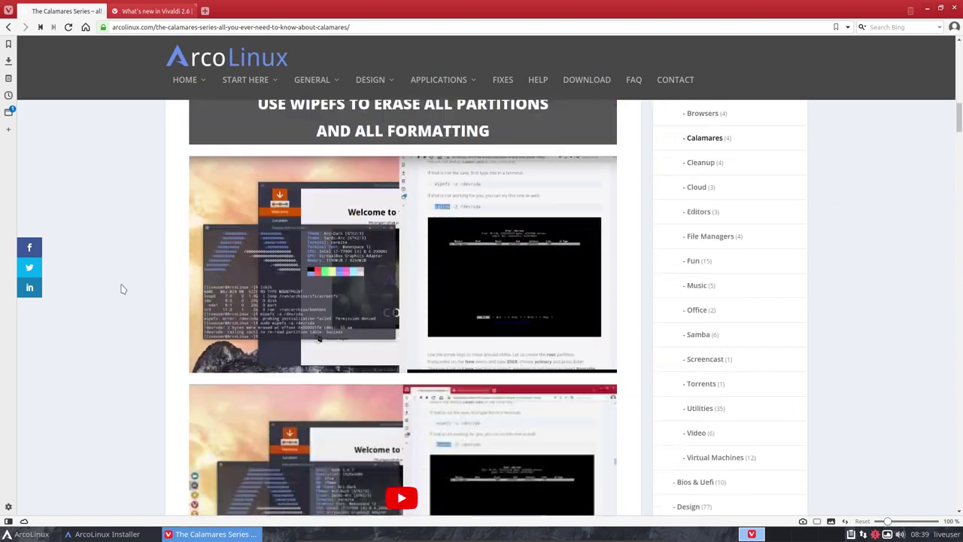
{"action": "scroll", "coordinate": [122, 289], "scroll_direction": "down", "scroll_amount": 10}
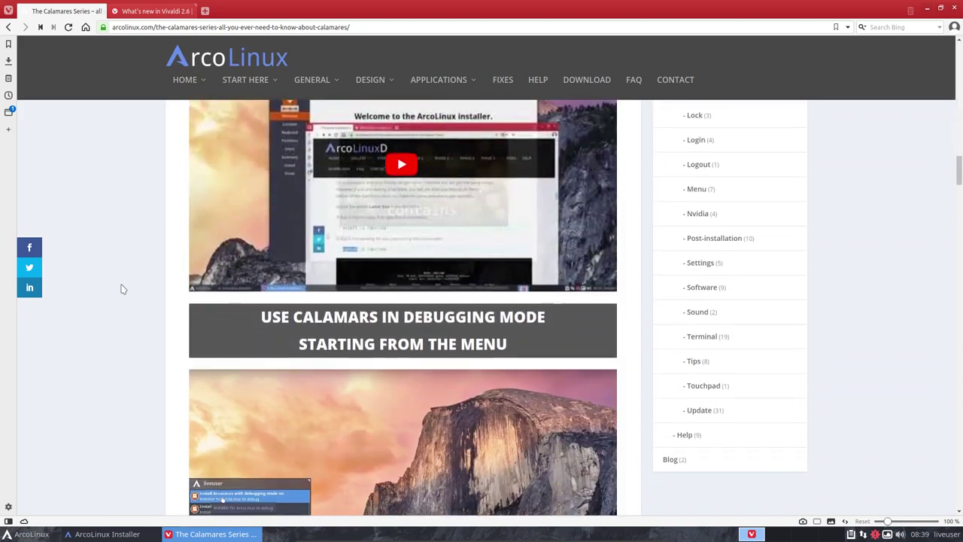
{"action": "scroll", "coordinate": [123, 289], "scroll_direction": "down", "scroll_amount": 8}
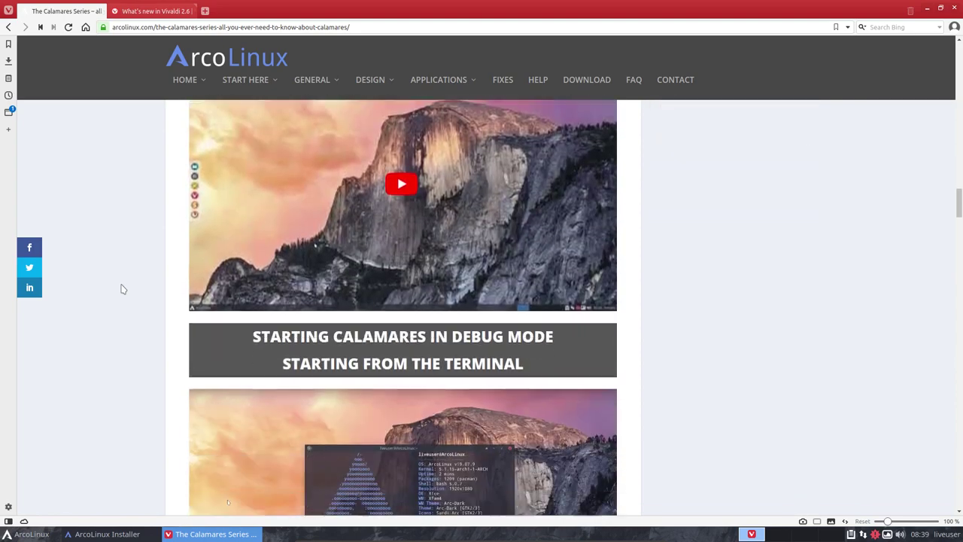
- Read to the end of the article and minimize Vivaldi to return to the installer
{"action": "scroll", "coordinate": [122, 289], "scroll_direction": "down", "scroll_amount": 5}
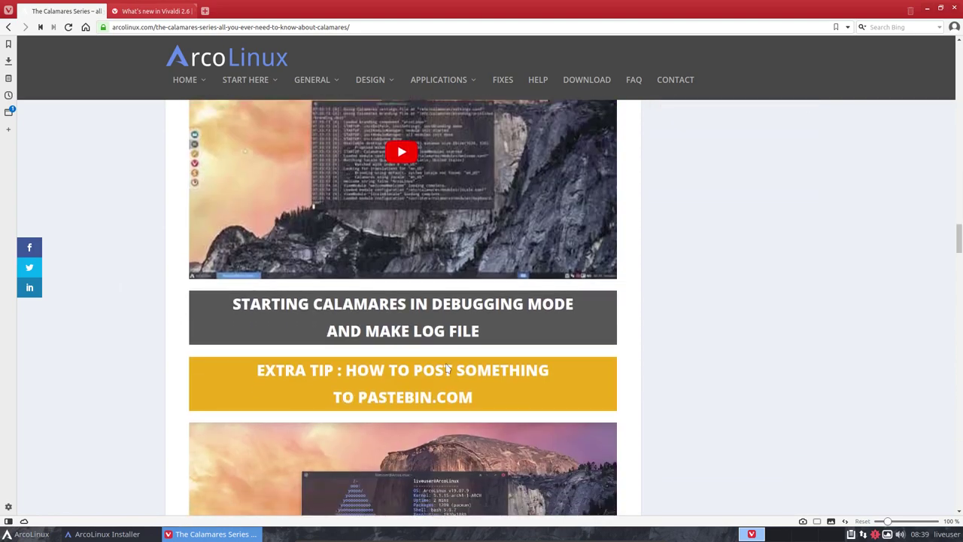
{"action": "scroll", "coordinate": [411, 385], "scroll_direction": "down", "scroll_amount": 3}
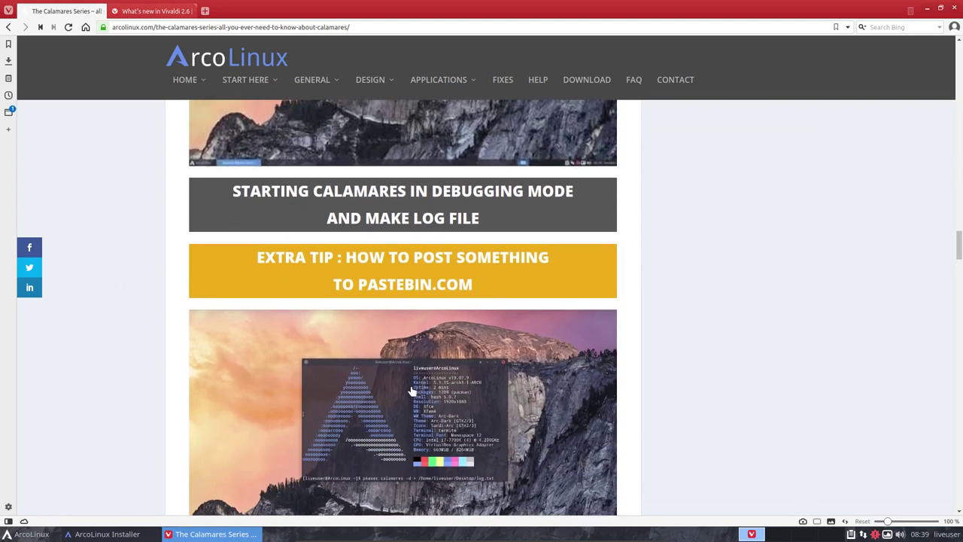
{"action": "scroll", "coordinate": [411, 387], "scroll_direction": "down", "scroll_amount": 5}
{"action": "scroll", "coordinate": [411, 389], "scroll_direction": "down", "scroll_amount": 5}
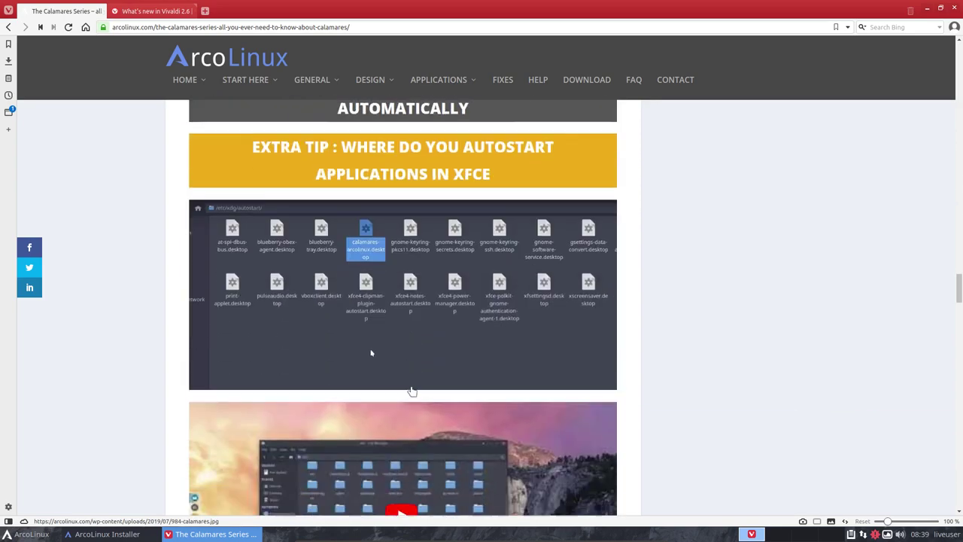
{"action": "left_click", "coordinate": [926, 8]}
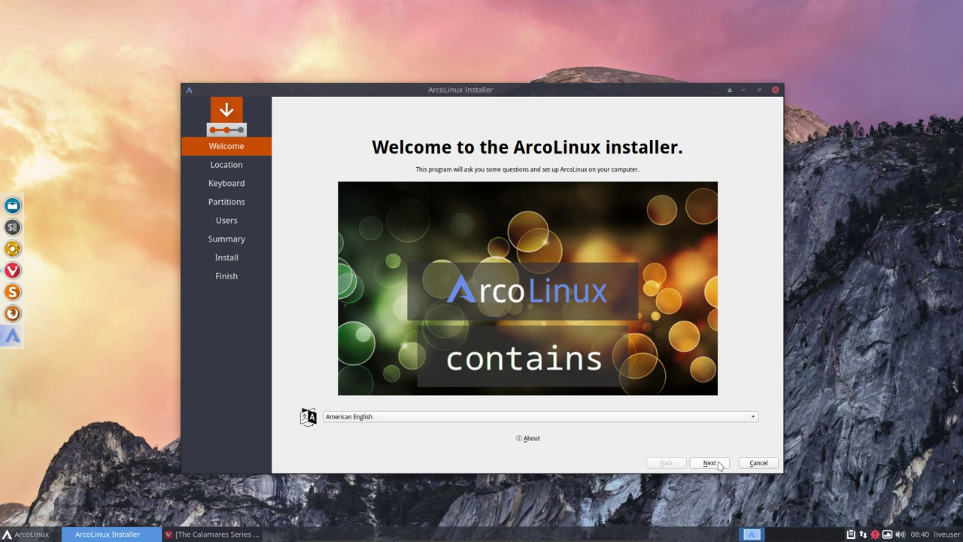
- Return to the Welcome page and keep American English as the installer language
{"action": "left_click", "coordinate": [710, 462]}
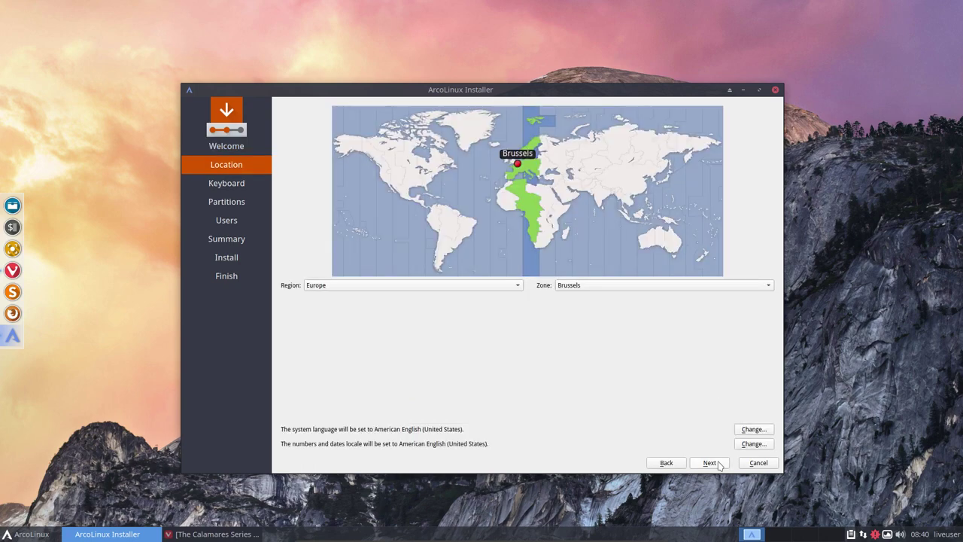
{"action": "left_click", "coordinate": [665, 462]}
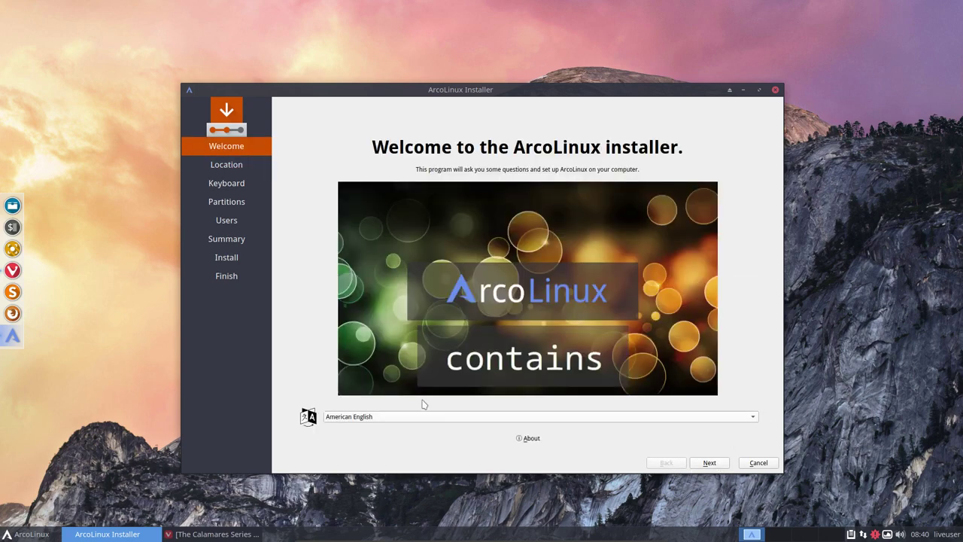
{"action": "left_click", "coordinate": [618, 416]}
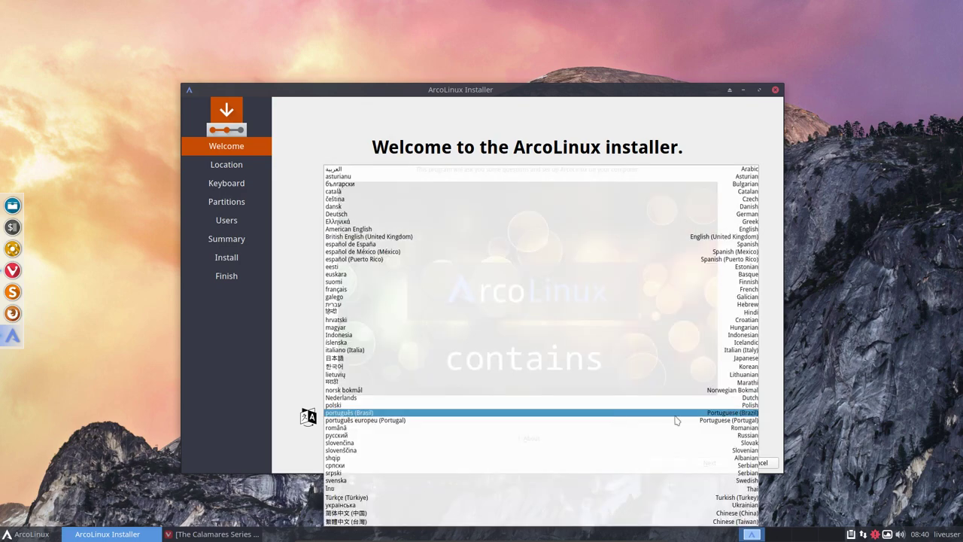
{"action": "left_click", "coordinate": [776, 421]}
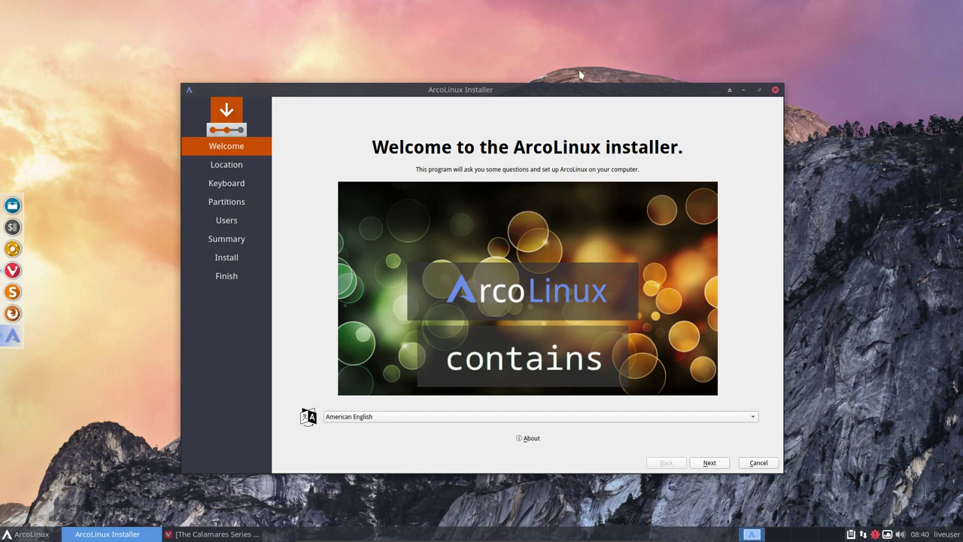
- Check the desktop application menu and the Calamares installer information, then close both
{"action": "left_click", "coordinate": [41, 533]}
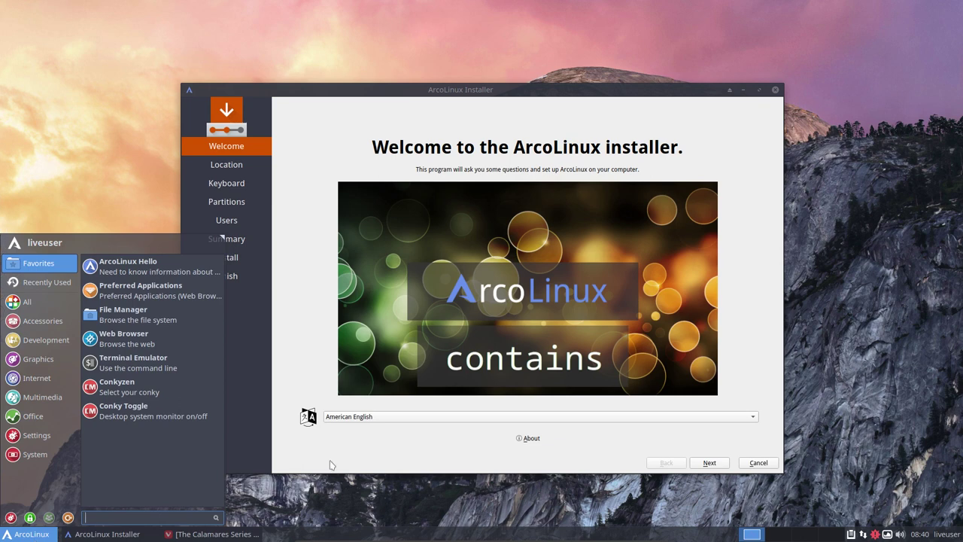
{"action": "left_click", "coordinate": [326, 467]}
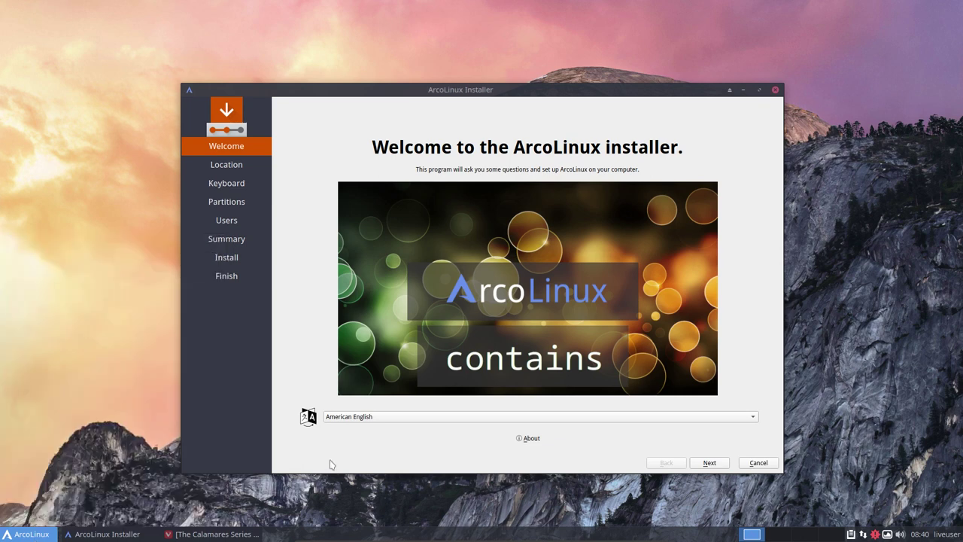
{"action": "left_click", "coordinate": [536, 443]}
{"action": "left_click", "coordinate": [587, 322]}
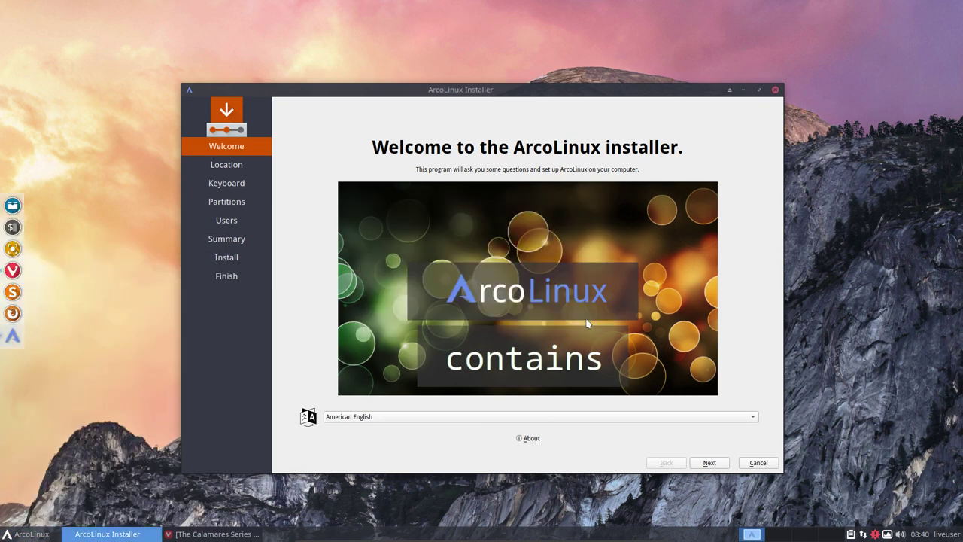
- On the Location page, try New York and other time zones, then settle on Brussels
{"action": "left_click", "coordinate": [714, 463]}
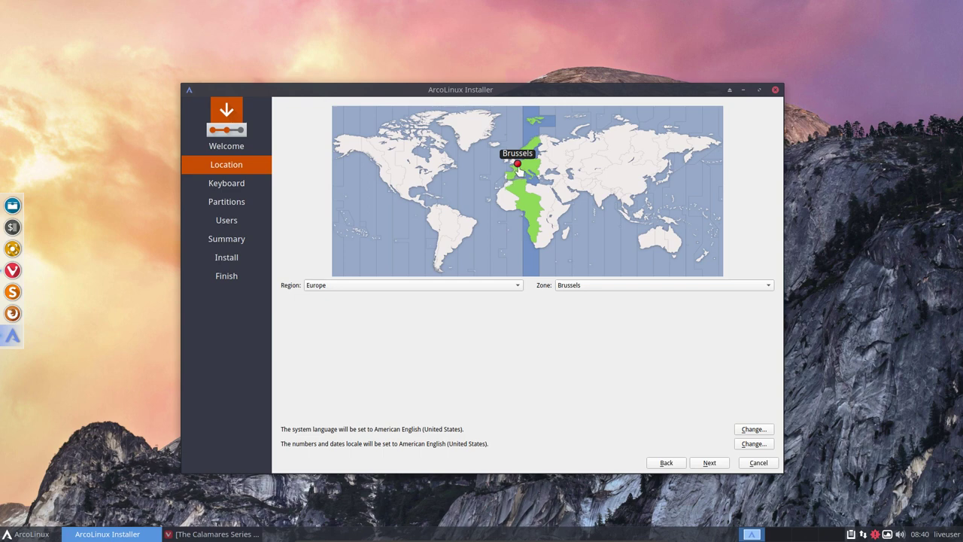
{"action": "left_click", "coordinate": [445, 167]}
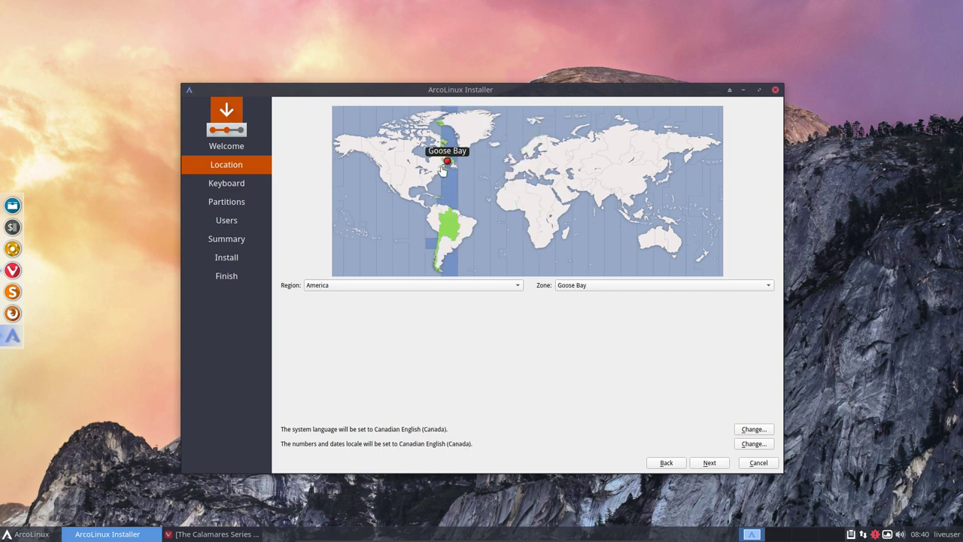
{"action": "left_click", "coordinate": [444, 173]}
{"action": "left_click", "coordinate": [444, 187]}
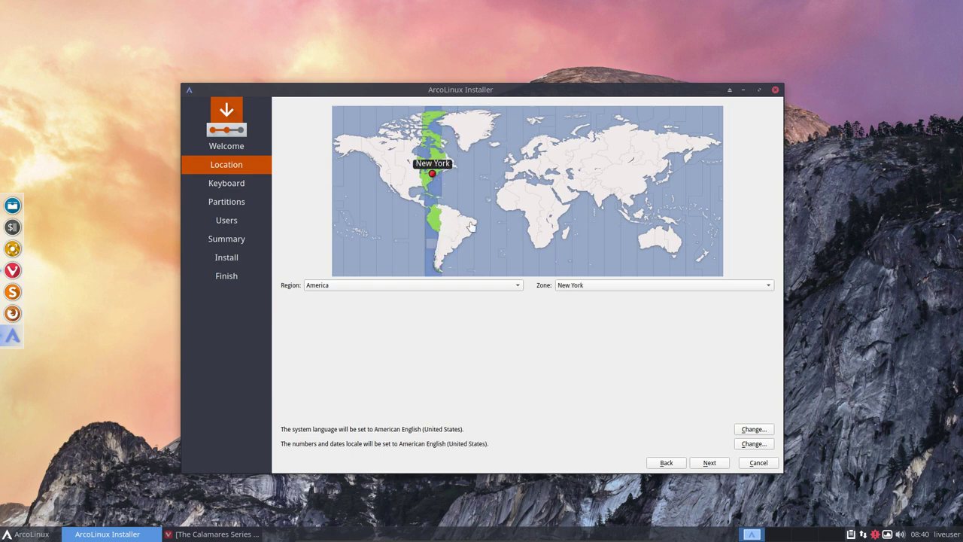
{"action": "left_click", "coordinate": [517, 166]}
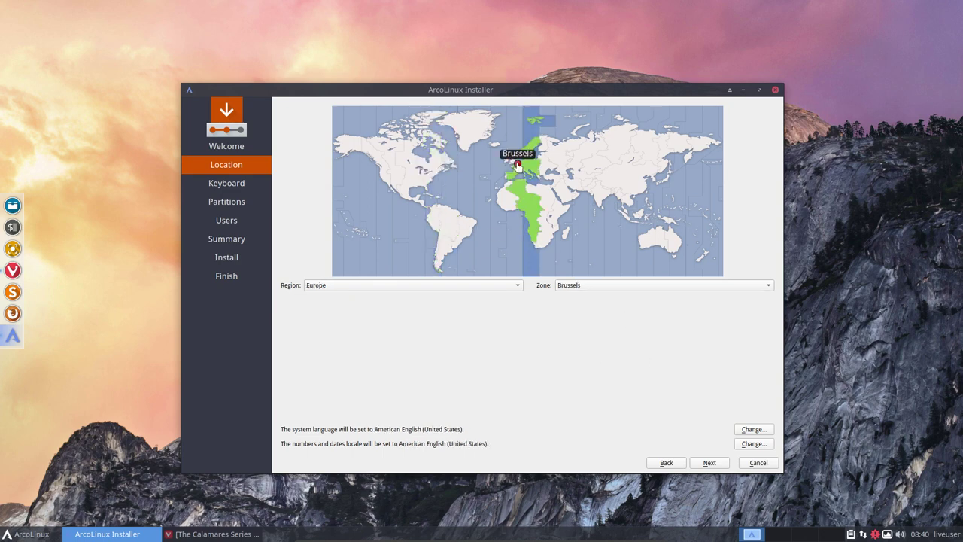
- Set the keyboard layout to Belgian and continue to the Partitions page
{"action": "left_click", "coordinate": [710, 462]}
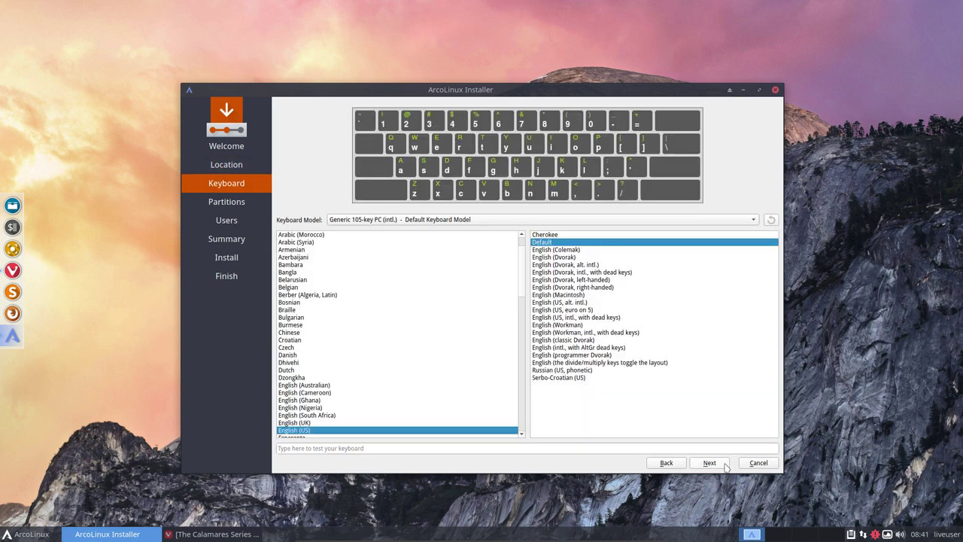
{"action": "left_click", "coordinate": [311, 287]}
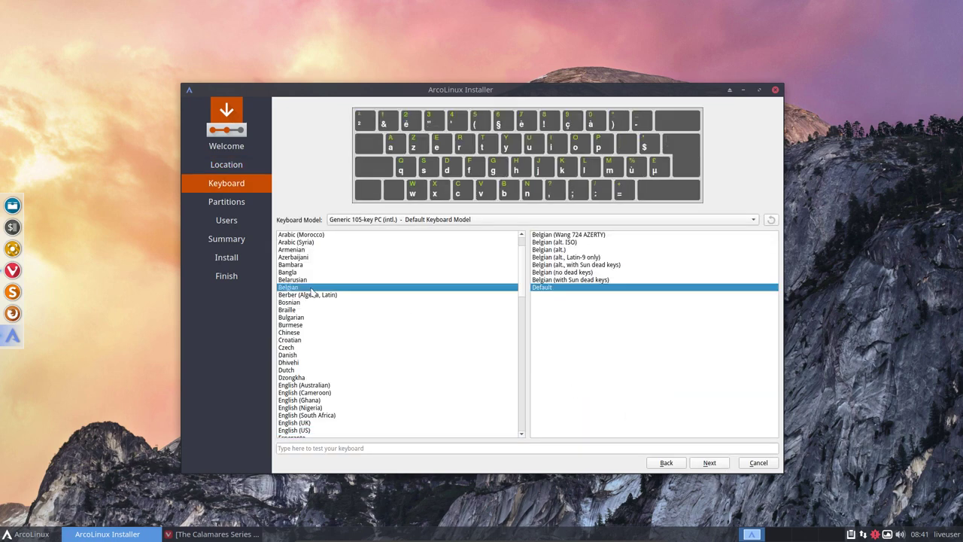
{"action": "left_click", "coordinate": [711, 462]}
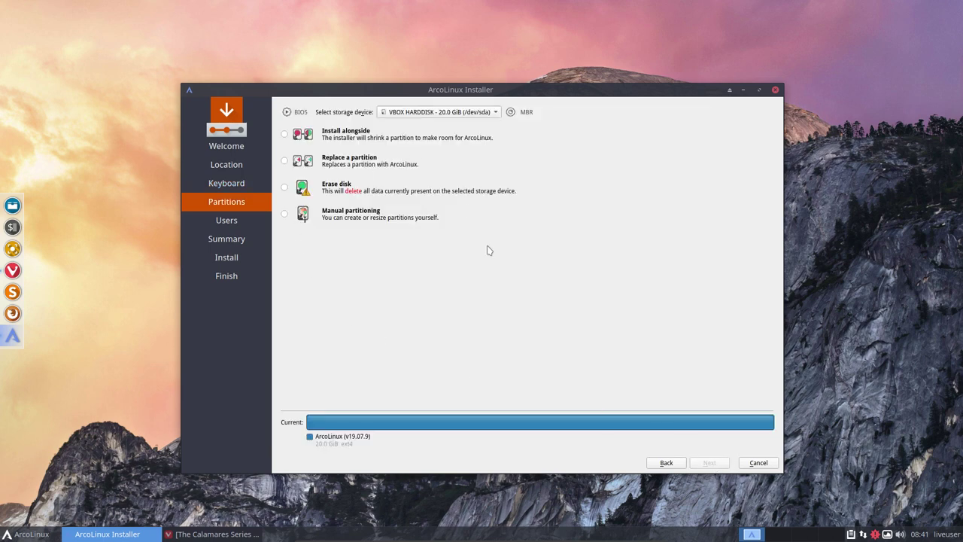
- Drag the installer window by its title bar to sit higher and further left
{"action": "left_click_drag", "start_coordinate": [459, 90], "coordinate": [444, 59]}
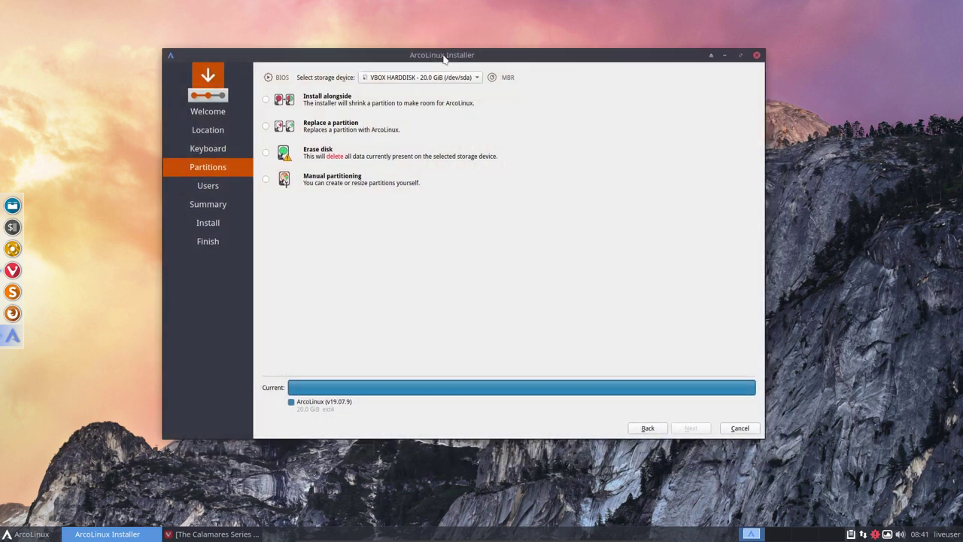
- Compare Replace a partition, then choose Install alongside, shrinking /dev/sda1 to 10236MiB
{"action": "left_click", "coordinate": [266, 103]}
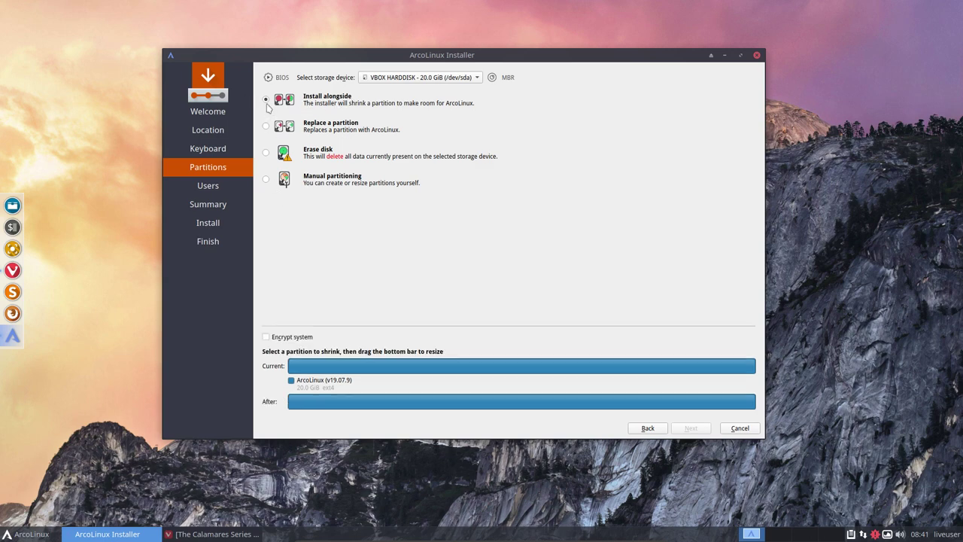
{"action": "left_click", "coordinate": [493, 368]}
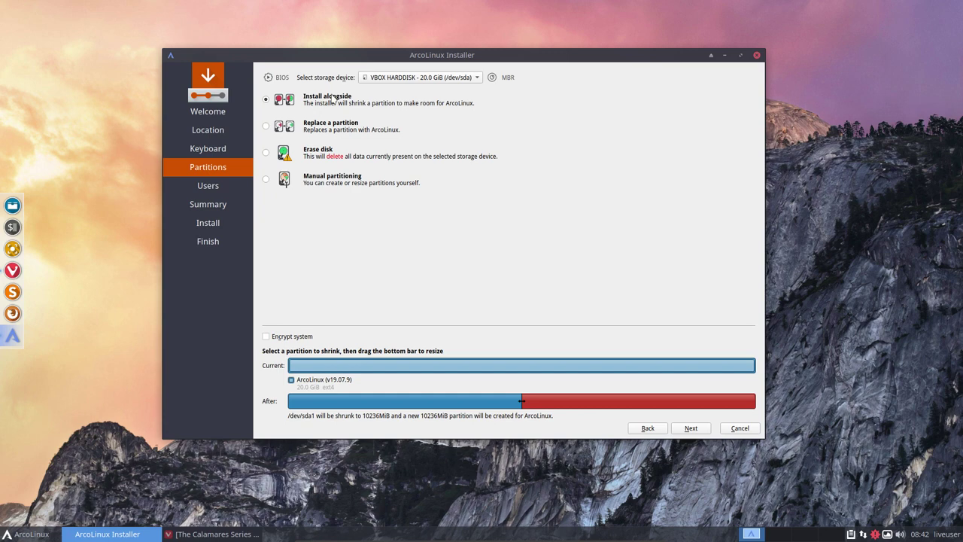
{"action": "left_click", "coordinate": [324, 129]}
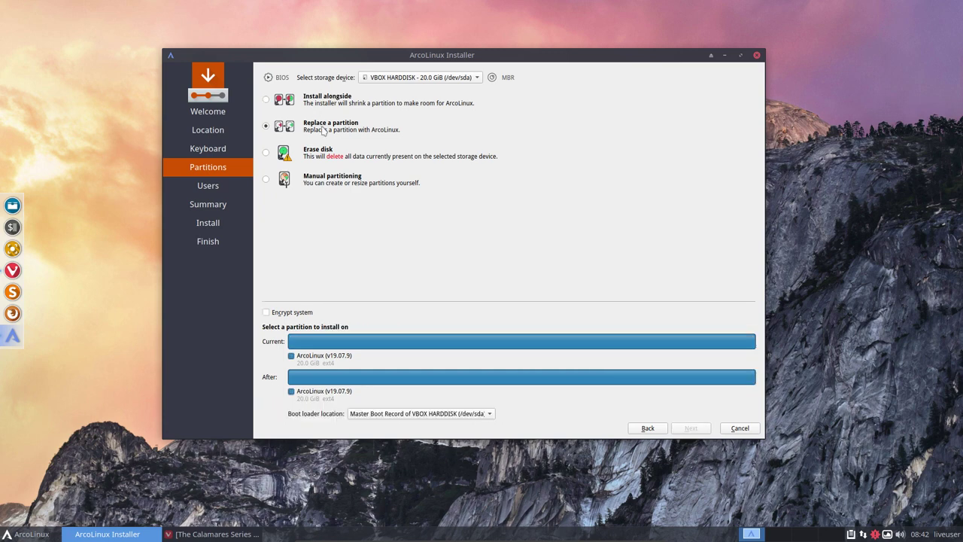
{"action": "left_click", "coordinate": [496, 342]}
{"action": "left_click", "coordinate": [327, 102]}
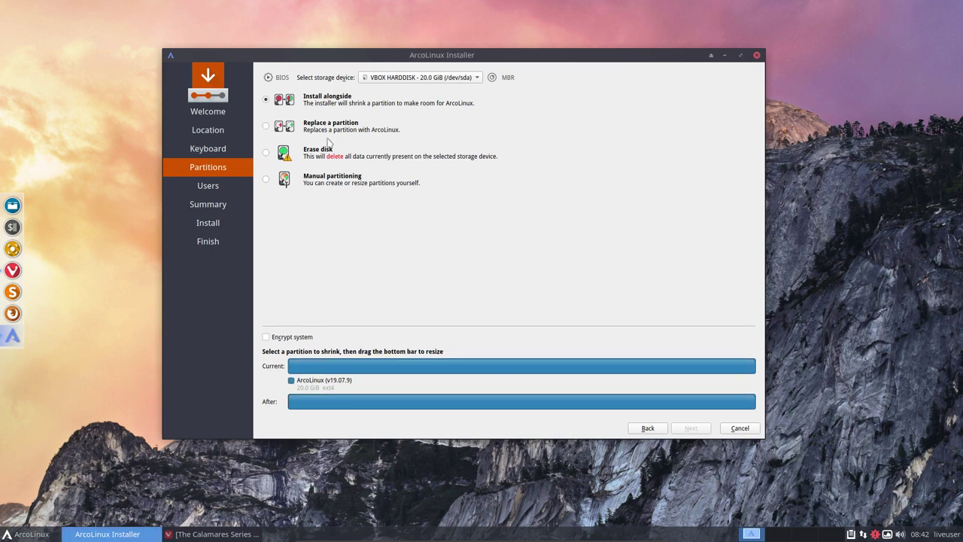
{"action": "left_click", "coordinate": [452, 367]}
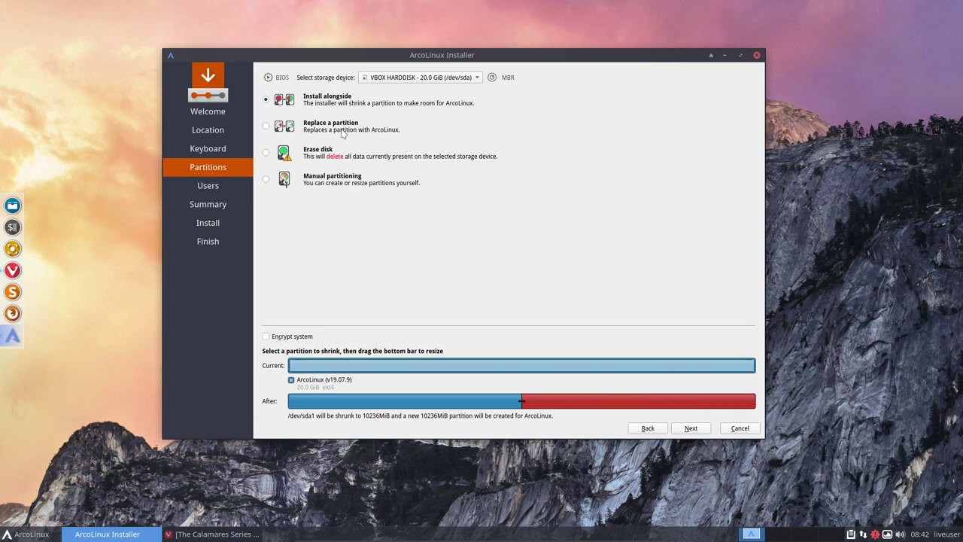
- Select Erase disk for a single 20.0 GiB ArcoLinux ext4 partition and open the swap dropdown
{"action": "left_click", "coordinate": [266, 153]}
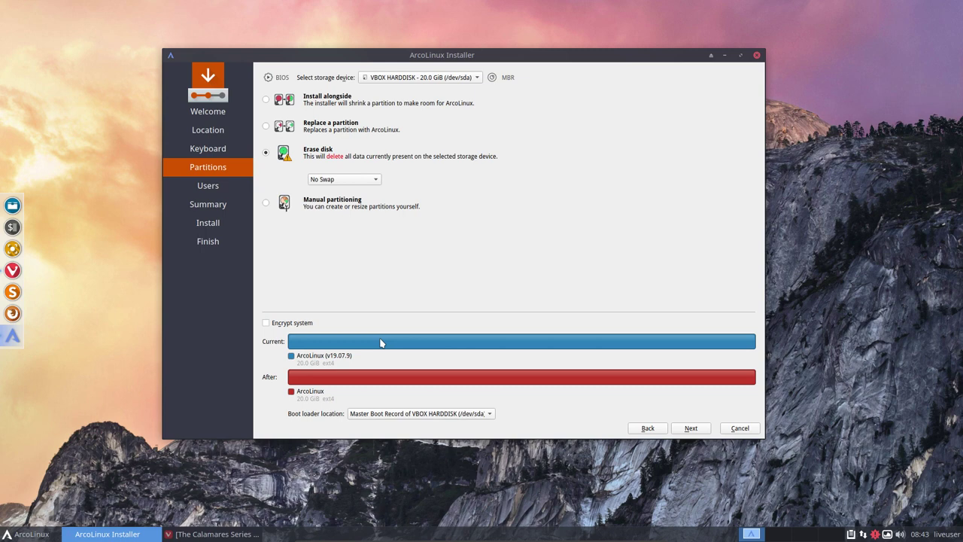
{"action": "left_click", "coordinate": [344, 182]}
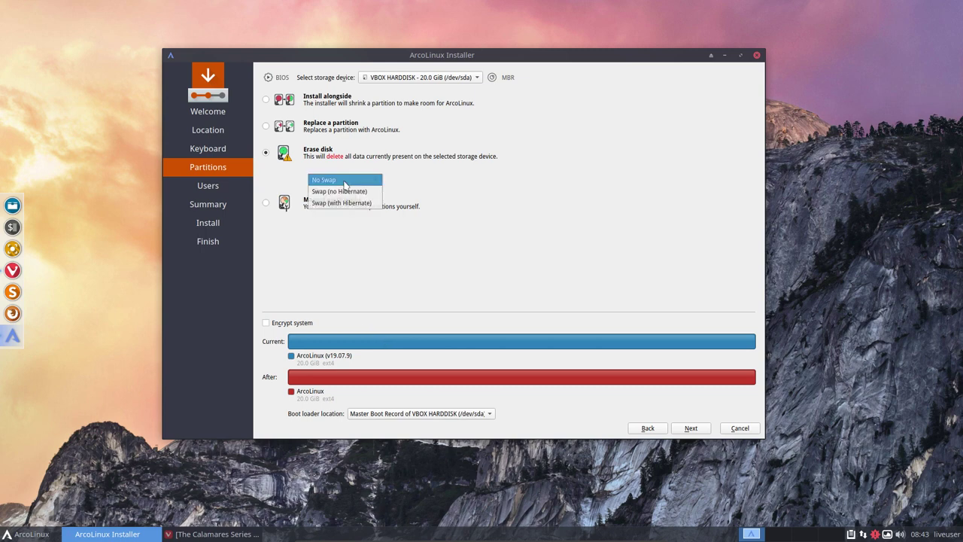
{"action": "left_click", "coordinate": [416, 187]}
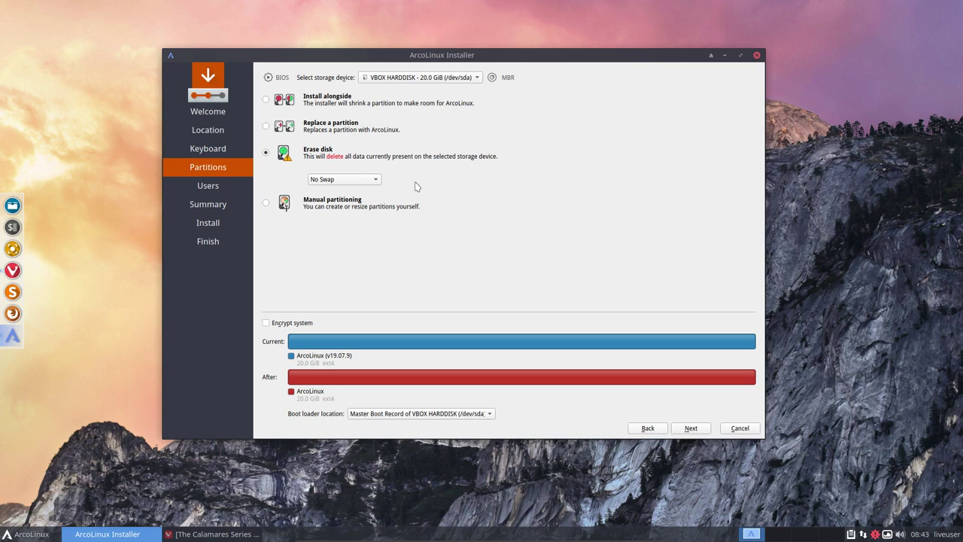
{"action": "left_click", "coordinate": [364, 180]}
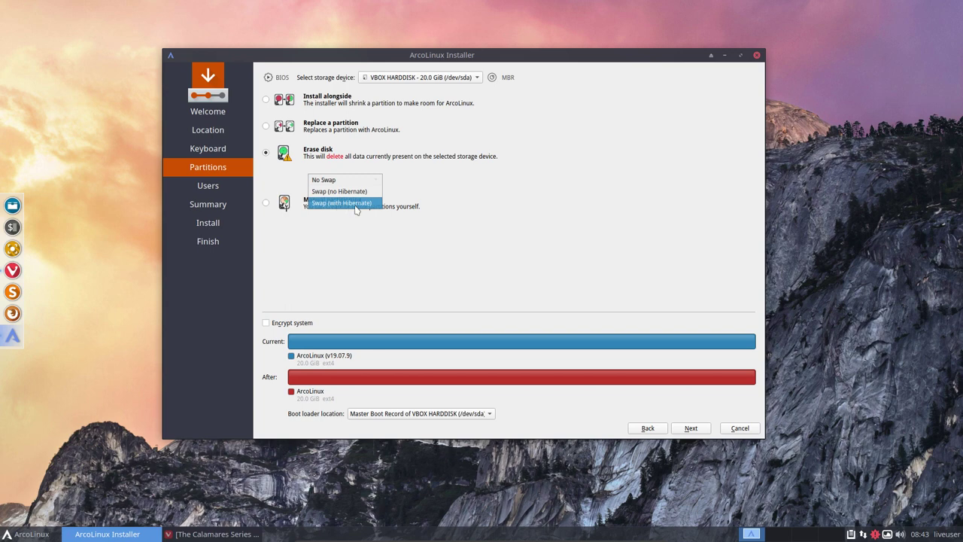
{"action": "left_click", "coordinate": [357, 209]}
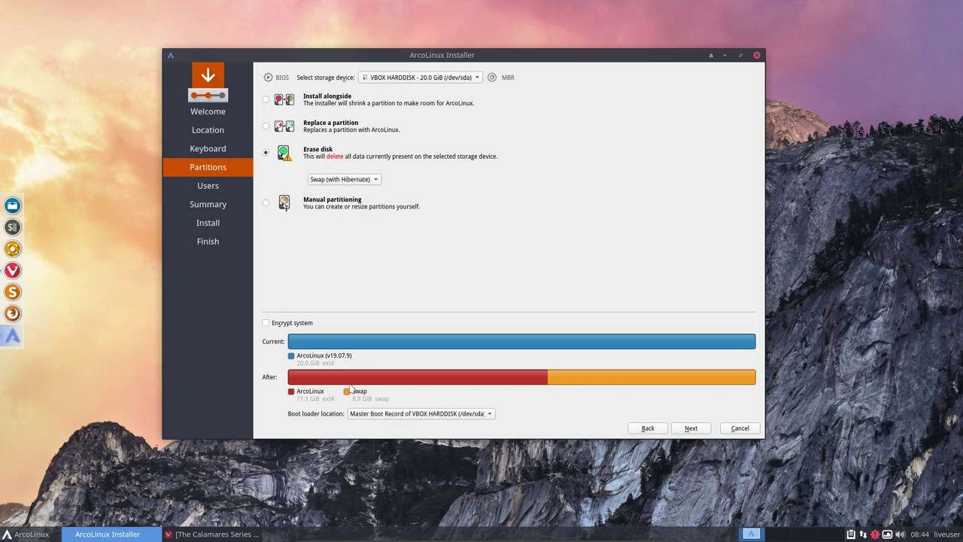
{"action": "mouse_move", "coordinate": [369, 374]}
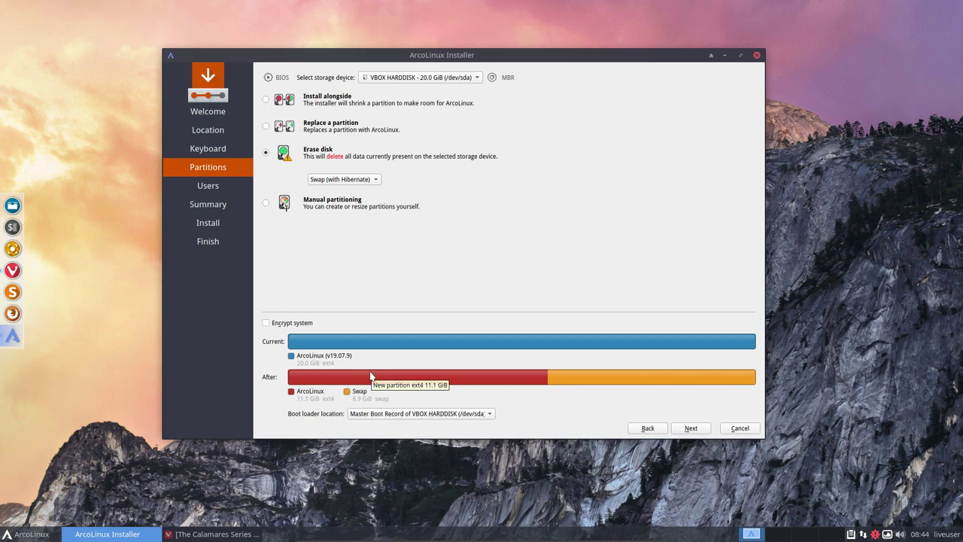
{"action": "mouse_move", "coordinate": [617, 373]}
{"action": "left_click", "coordinate": [366, 181]}
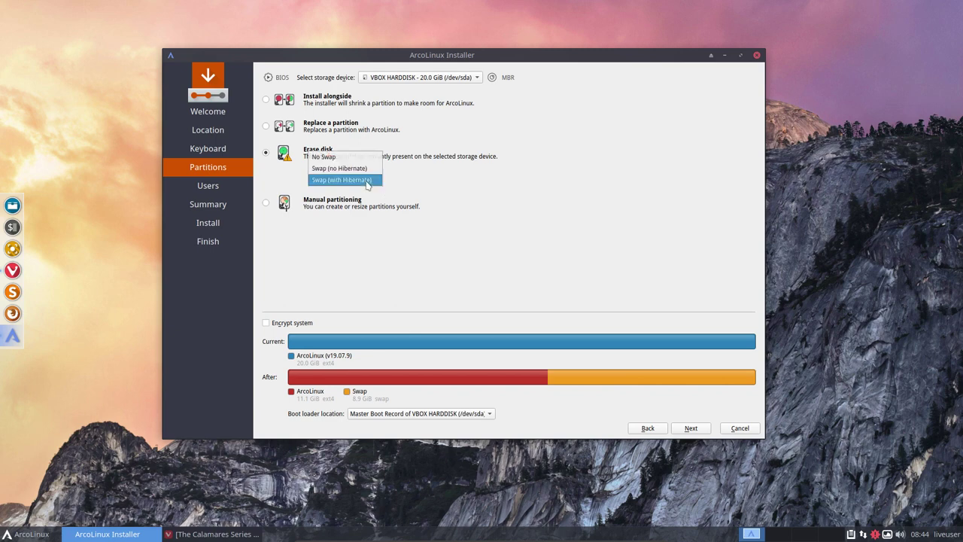
{"action": "left_click", "coordinate": [353, 169]}
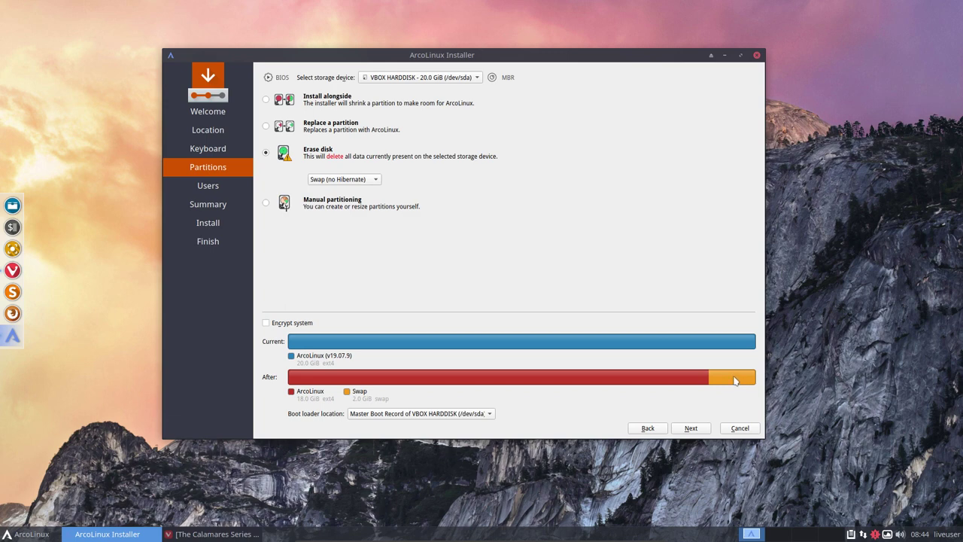
{"action": "mouse_move", "coordinate": [734, 379]}
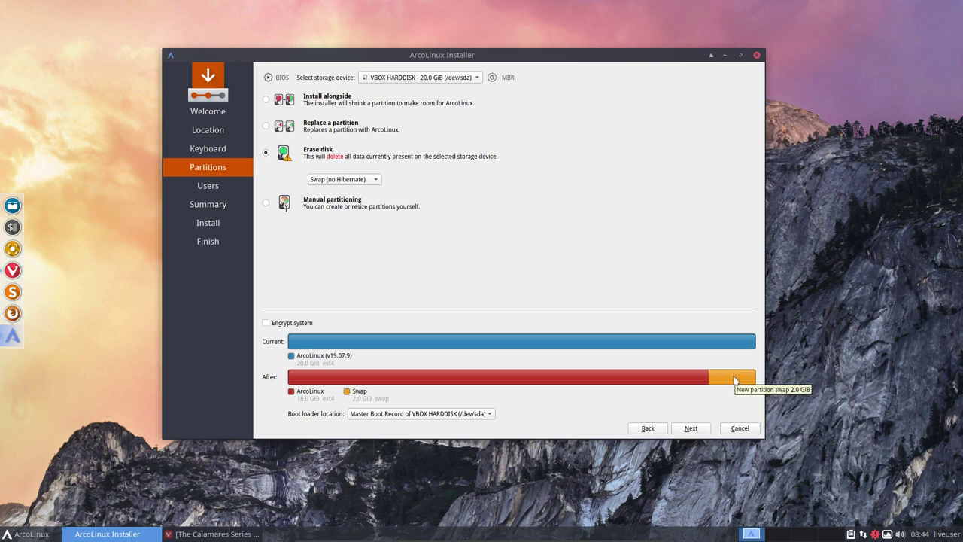
{"action": "left_click", "coordinate": [367, 181]}
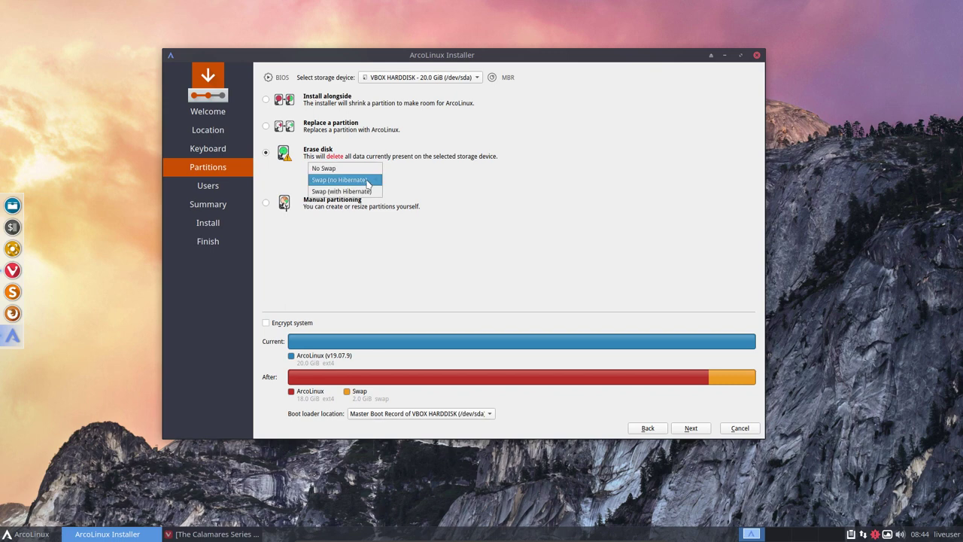
{"action": "left_click", "coordinate": [333, 168]}
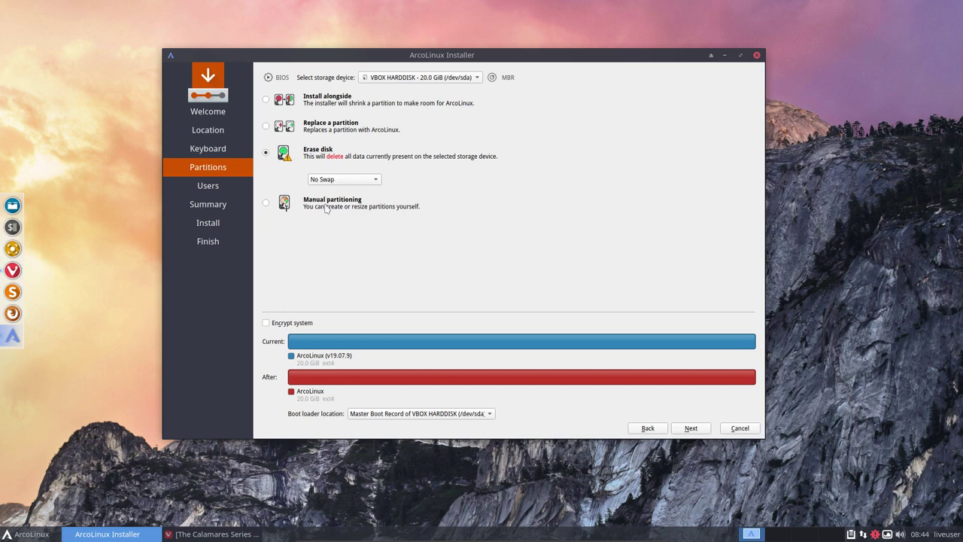
- Choose Manual partitioning, inspect /dev/sda1 in the partition editor, then go back
{"action": "left_click", "coordinate": [325, 209]}
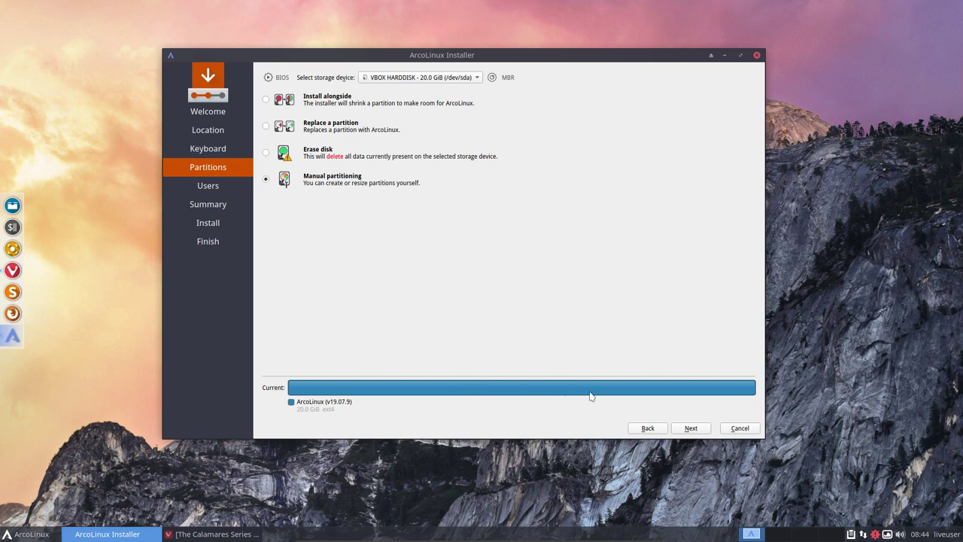
{"action": "left_click", "coordinate": [691, 428]}
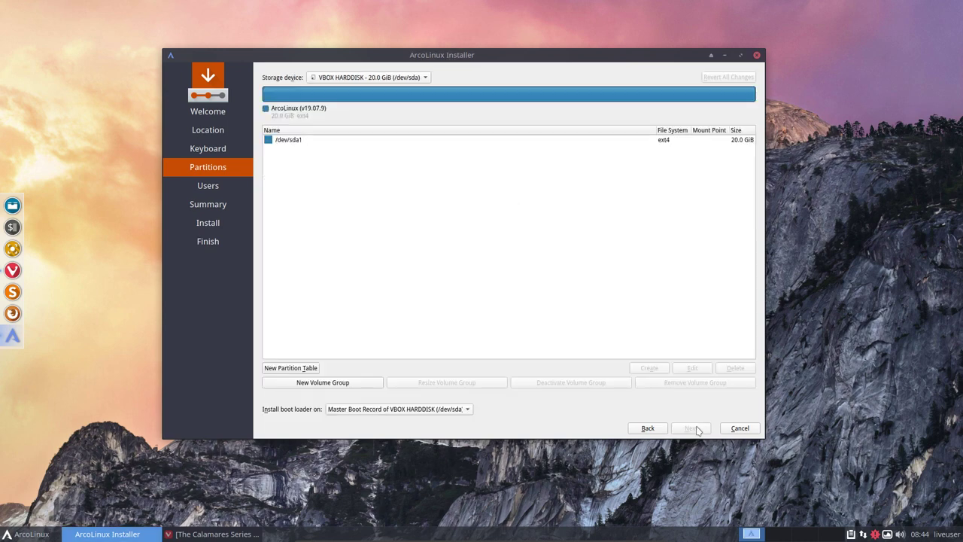
{"action": "left_click", "coordinate": [296, 142]}
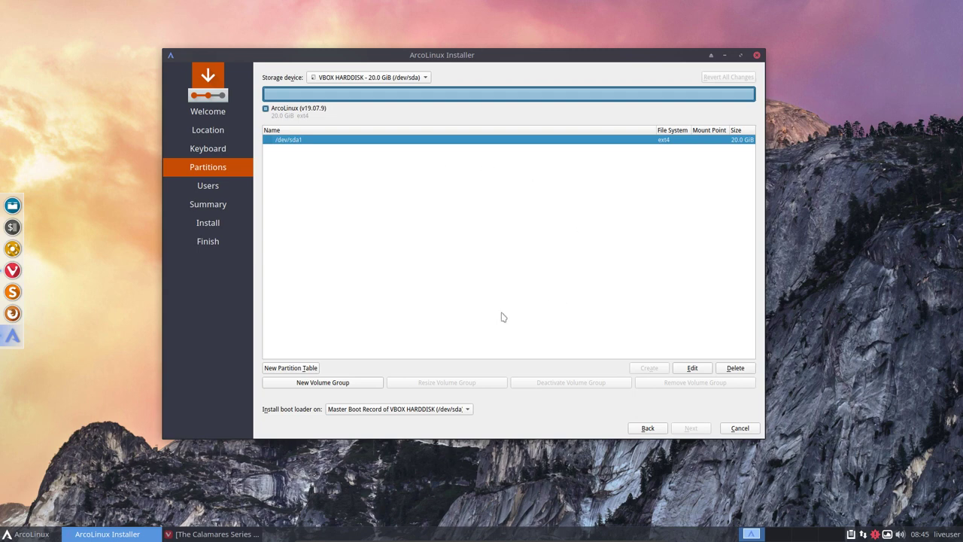
{"action": "left_click", "coordinate": [647, 428]}
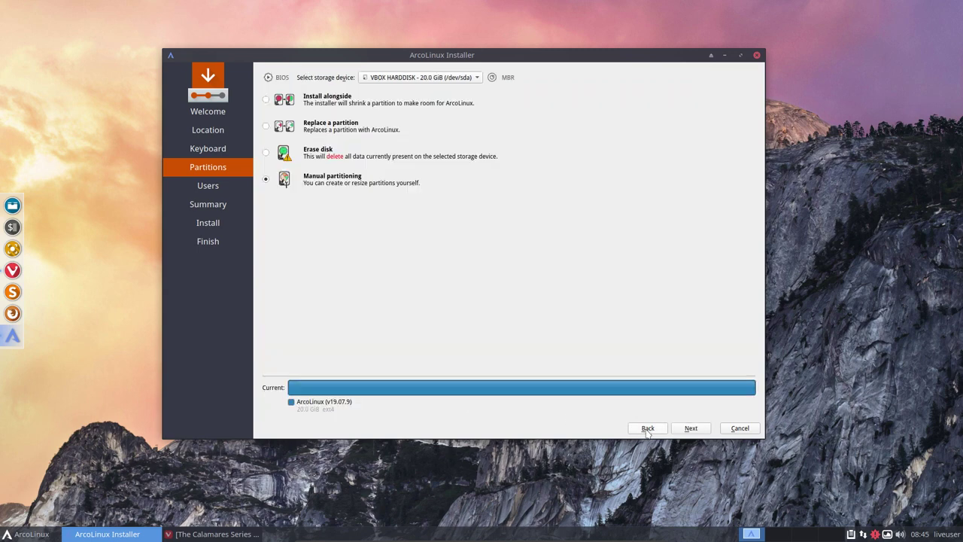